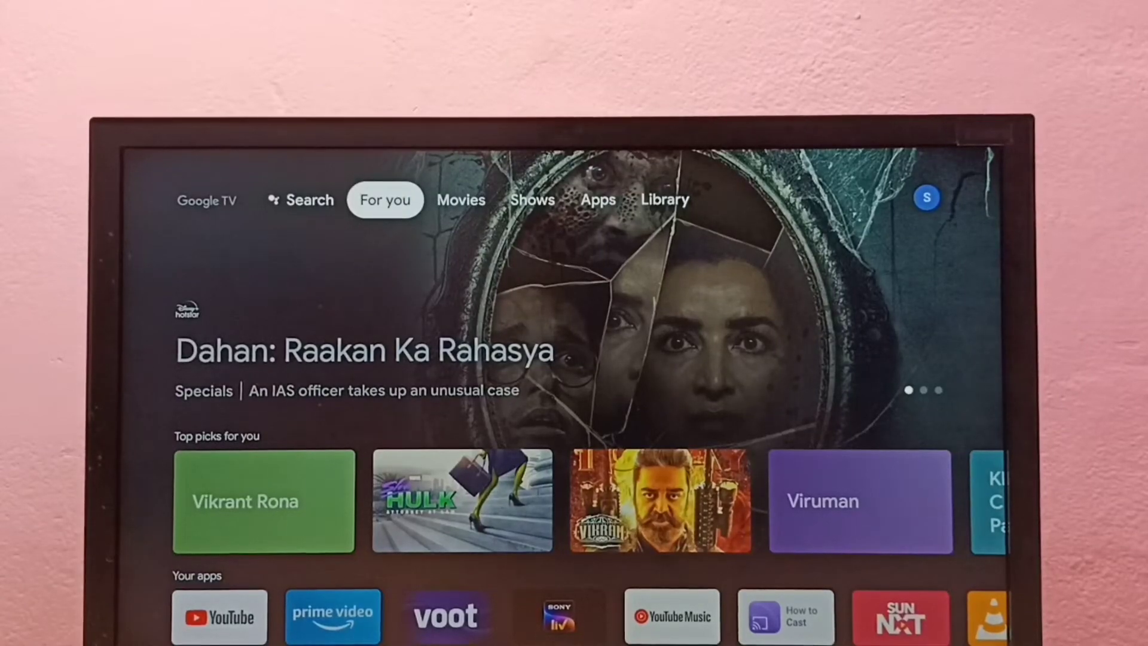
# Launch YouTube from the Google TV Apps page.
pyautogui.press('Down')
pyautogui.press('Down')
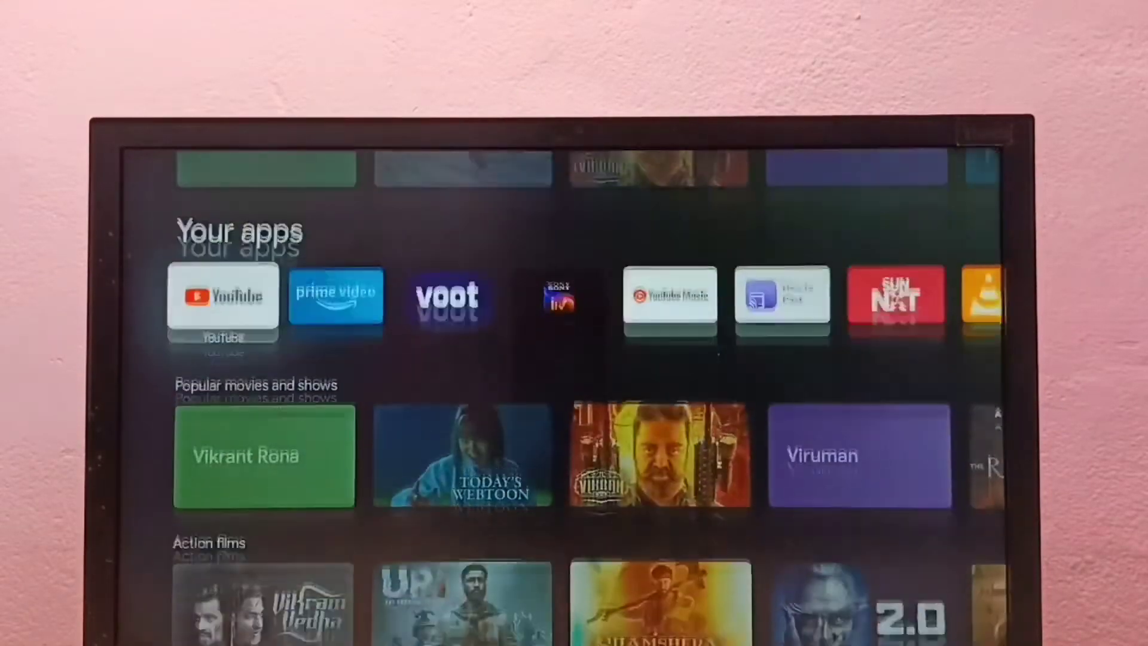
pyautogui.press('Up')
pyautogui.press('Up')
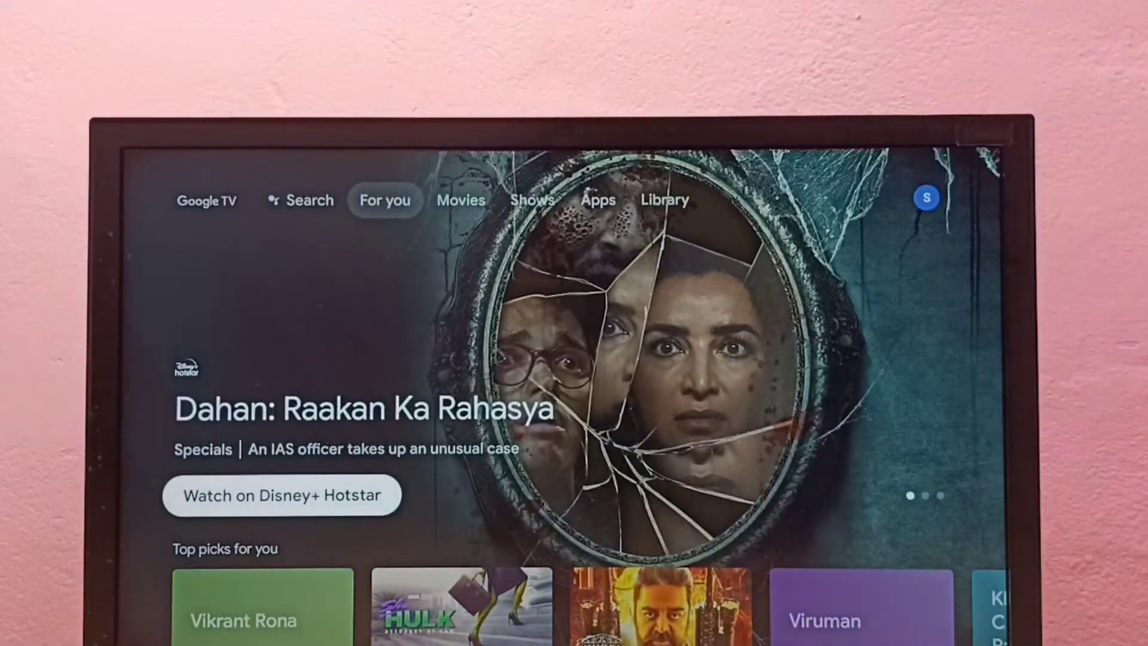
pyautogui.press('Right')
pyautogui.press('Right')
pyautogui.press('Right')
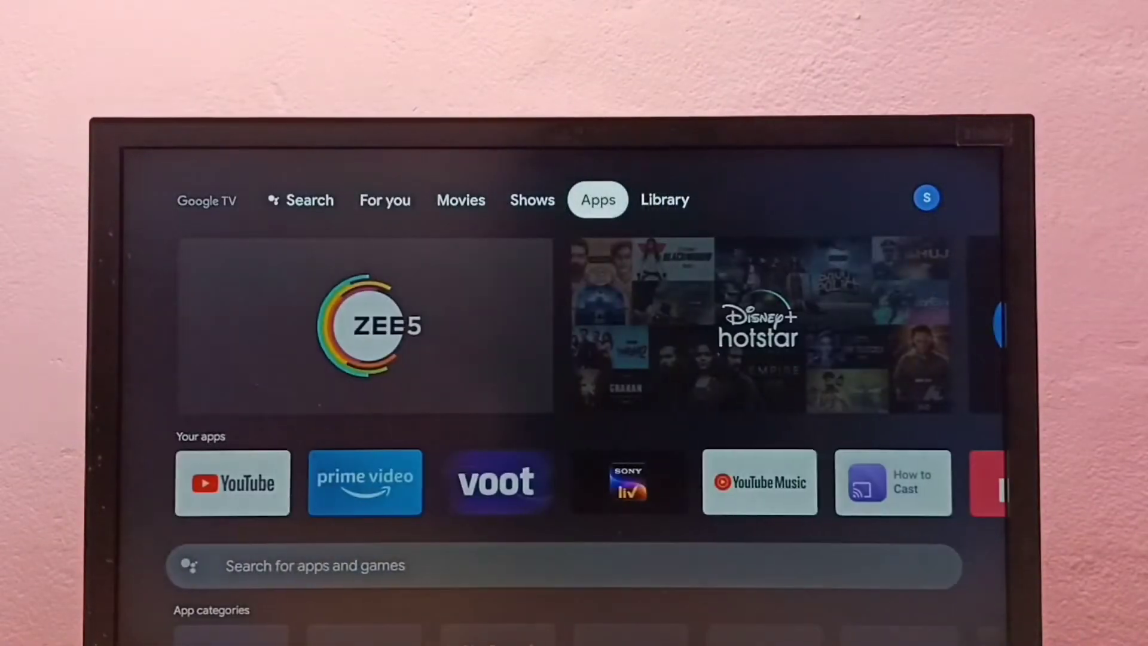
pyautogui.press('Down')
pyautogui.press('Down')
pyautogui.press('Return')
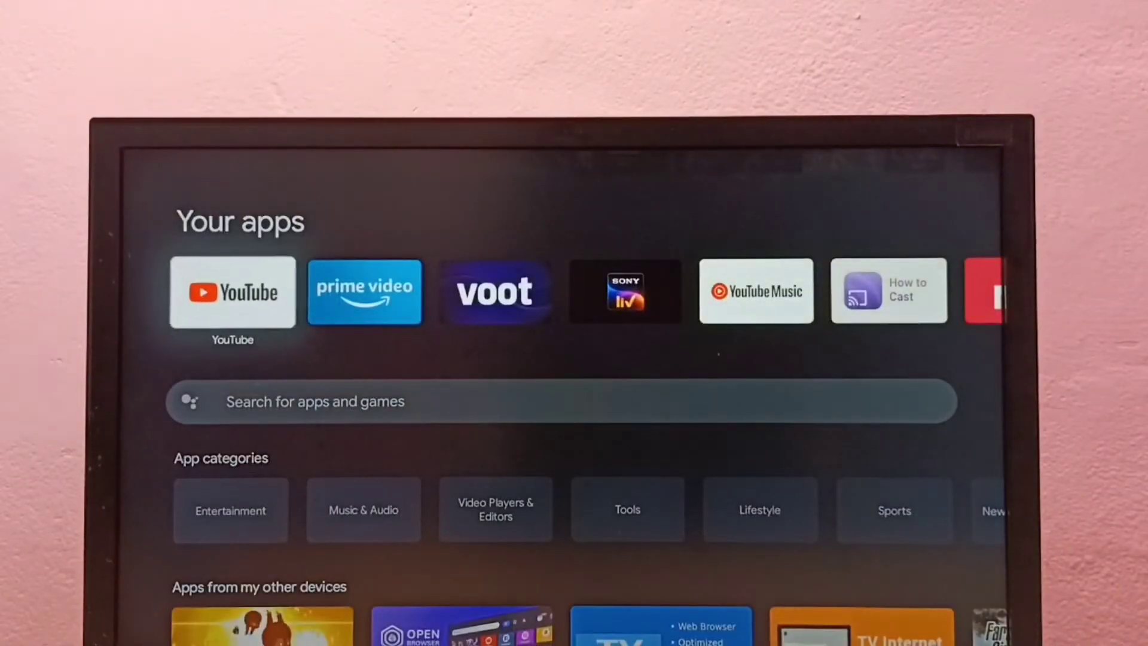
# Open YouTube Settings from the sidebar, landing on the Premium benefits page.
pyautogui.press('Left')
pyautogui.press('Down')
pyautogui.press('Down')
pyautogui.press('Down')
pyautogui.press('Down')
pyautogui.press('Down')
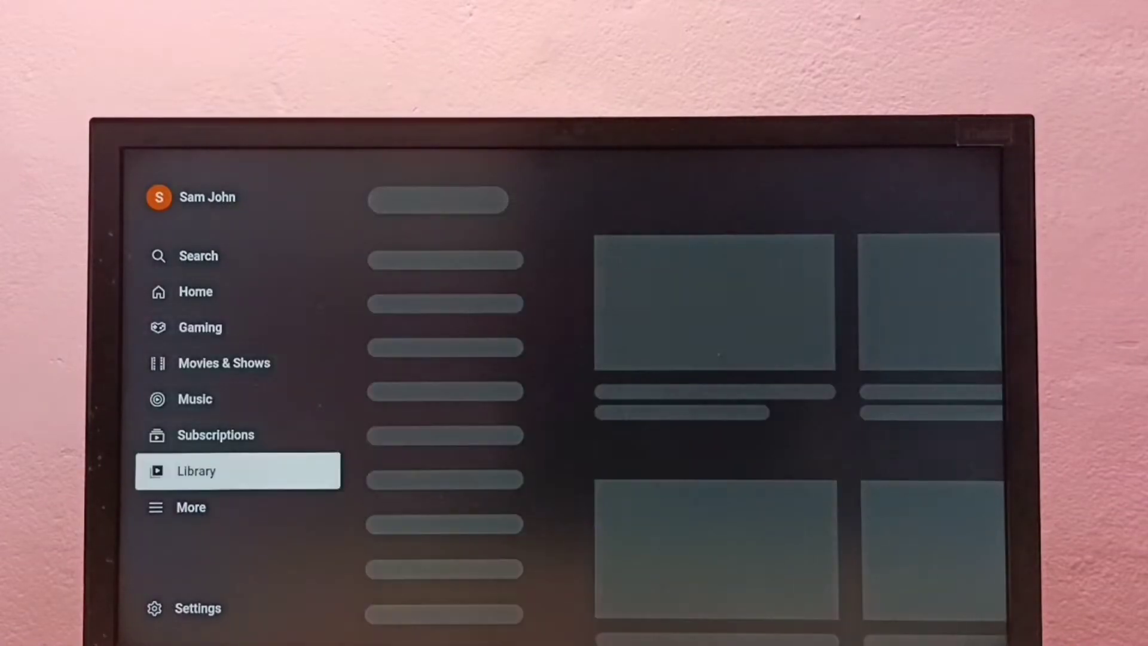
pyautogui.press('Down')
pyautogui.press('Down')
pyautogui.press('Down')
pyautogui.press('Return')
pyautogui.press('Right')
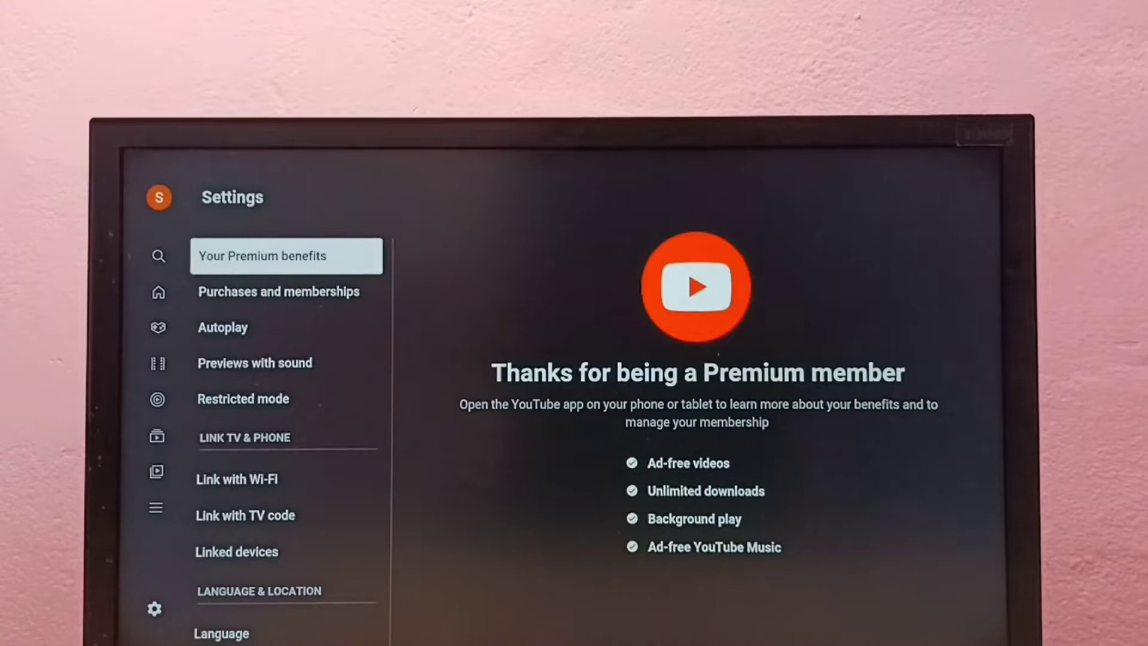
# Switch Previews with sound to Off, then back to On, and return to the settings list.
pyautogui.press('Down')
pyautogui.press('Down')
pyautogui.press('Down')
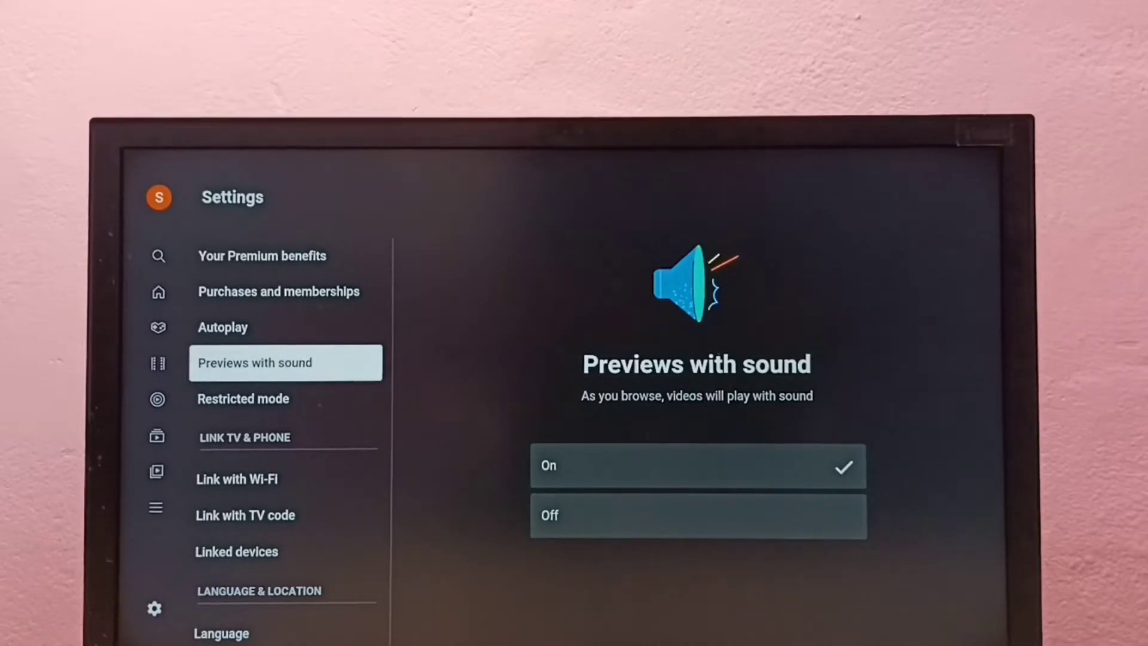
pyautogui.press('Right')
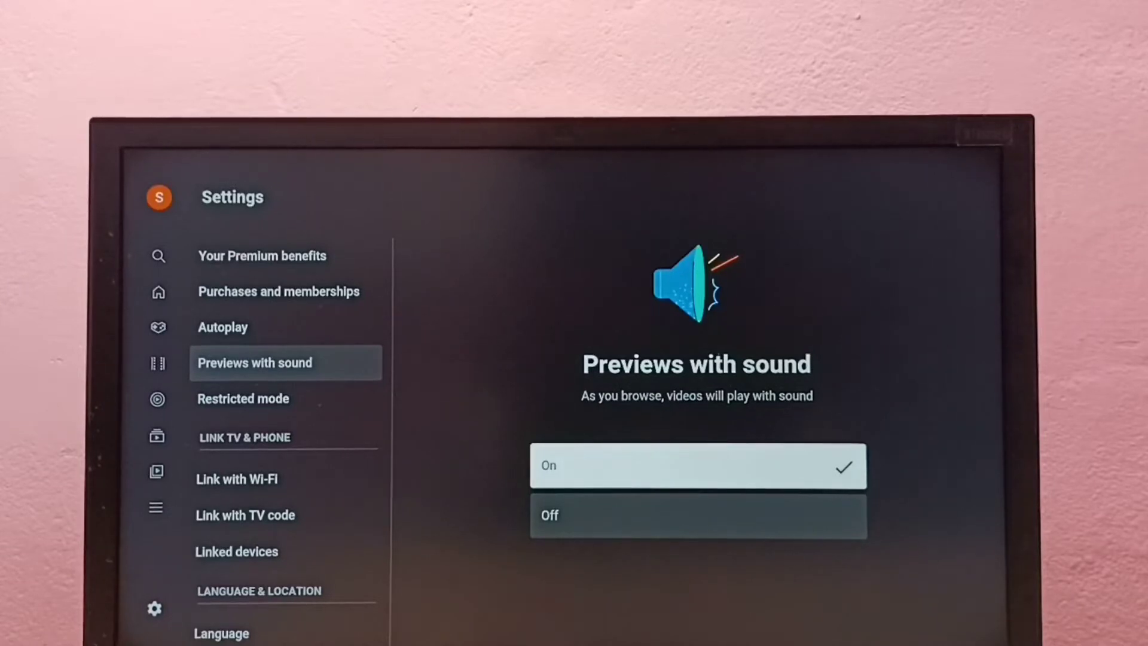
pyautogui.press('Down')
pyautogui.press('Return')
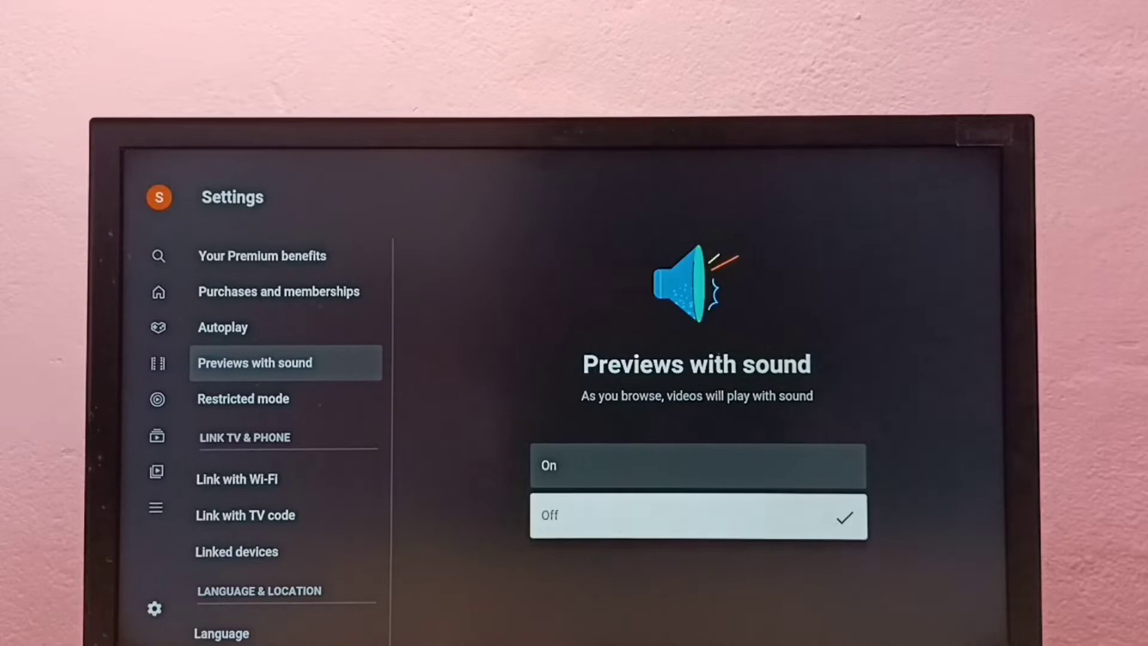
pyautogui.press('Up')
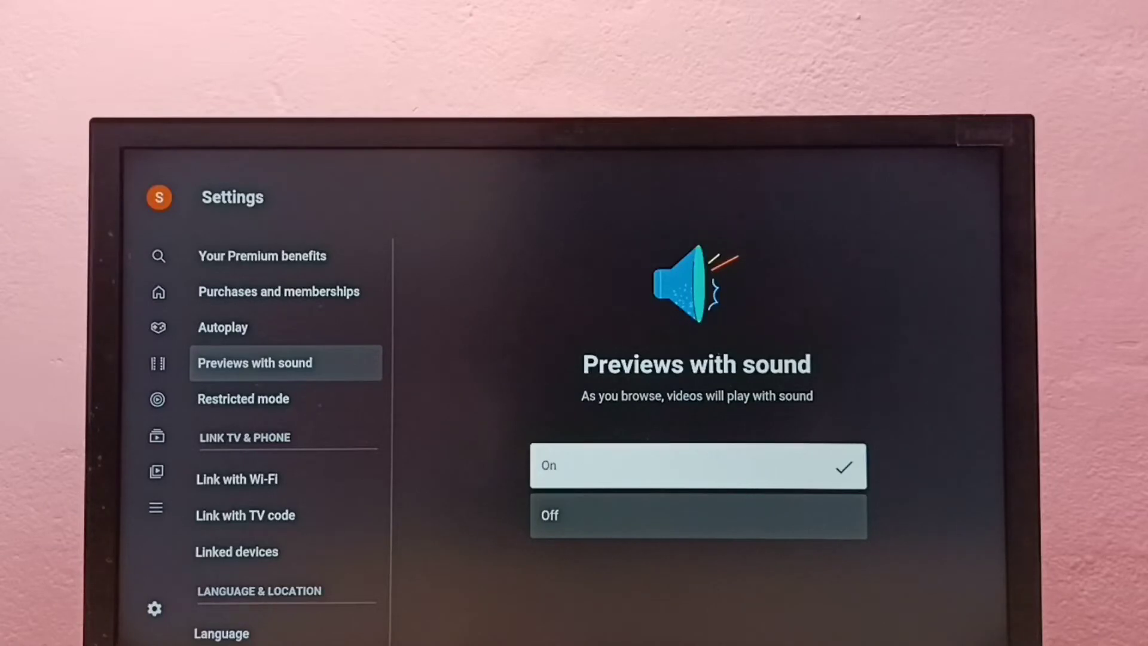
pyautogui.press('Down')
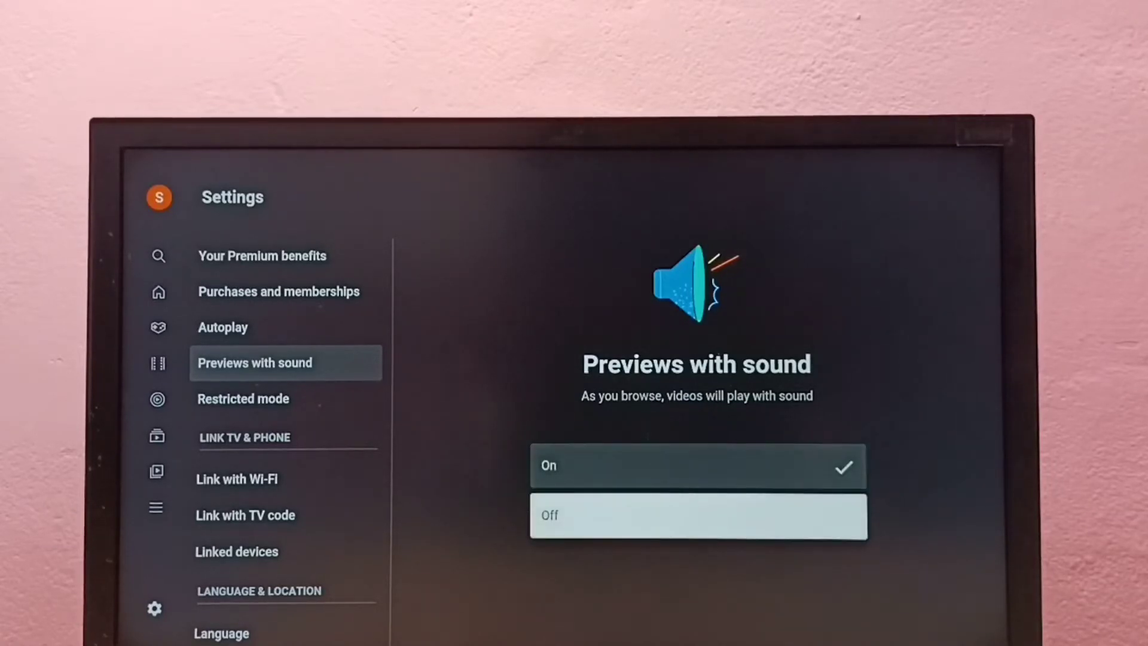
pyautogui.press('Up')
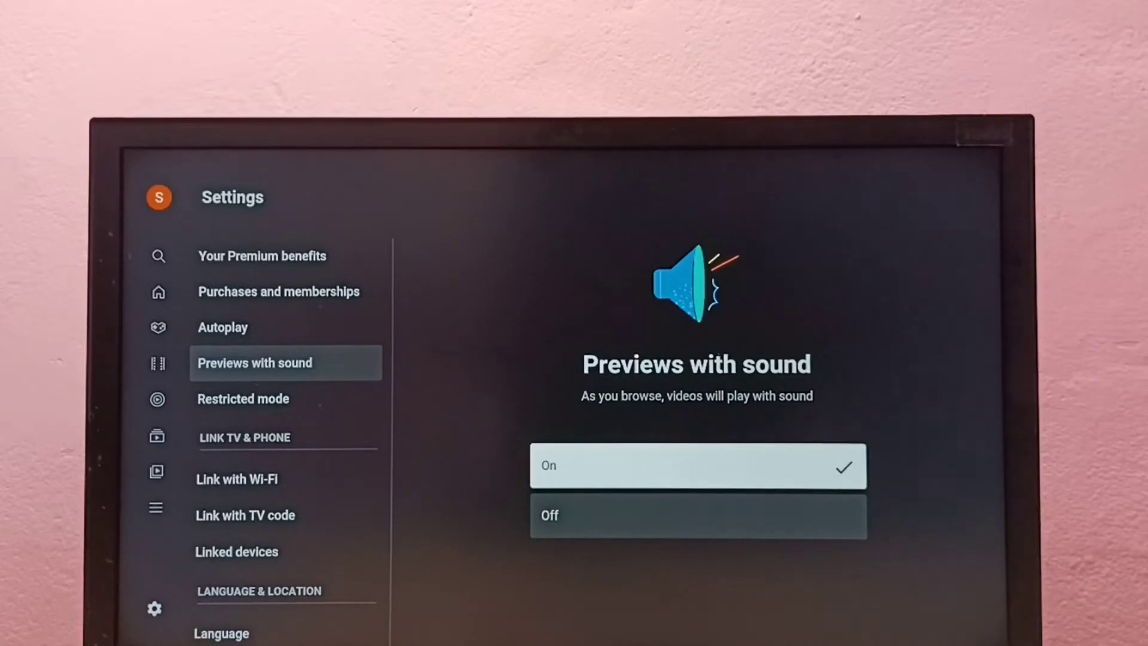
pyautogui.press('Left')
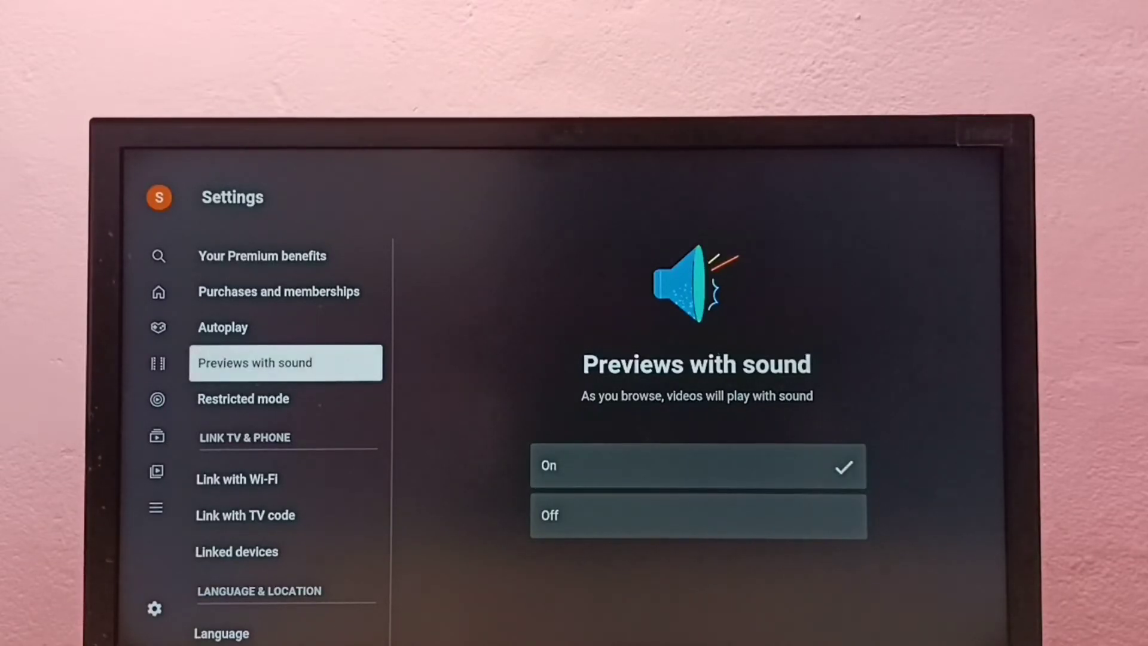
# Check Autoplay next video, leave it On, and return to the YouTube Home feed.
pyautogui.press('Up')
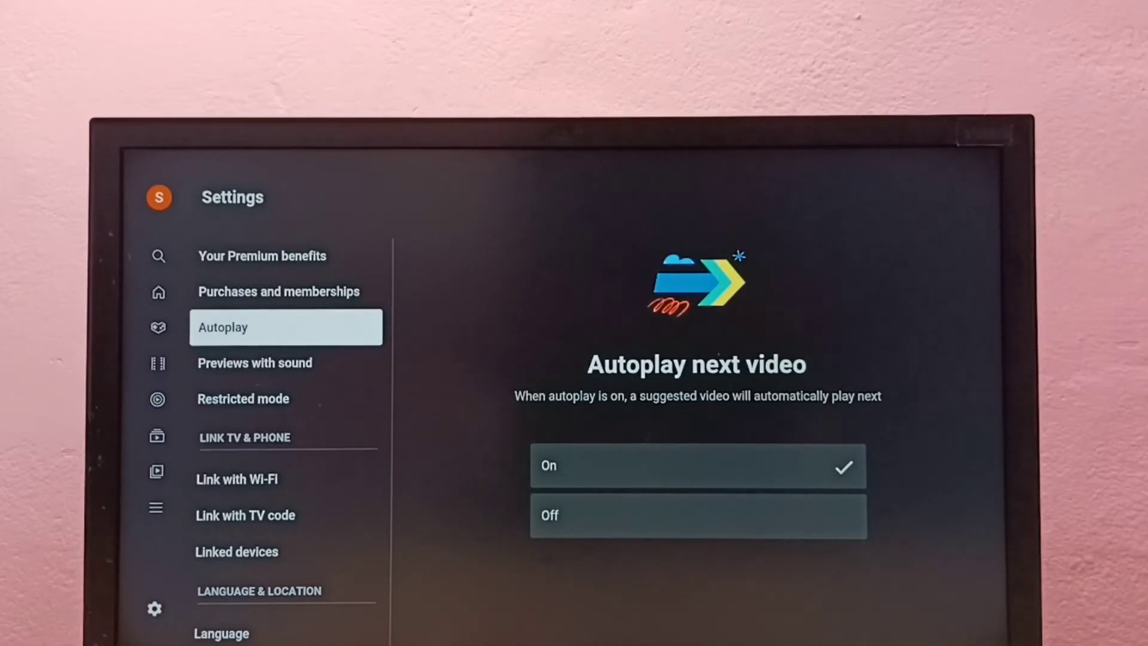
pyautogui.press('Right')
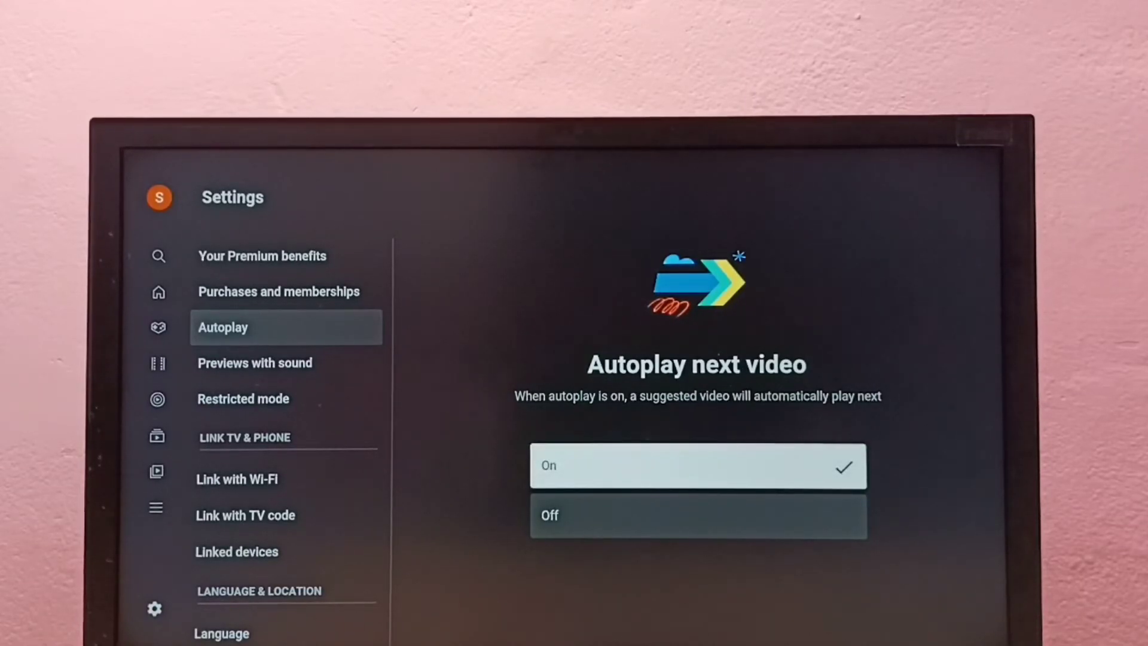
pyautogui.press('Down')
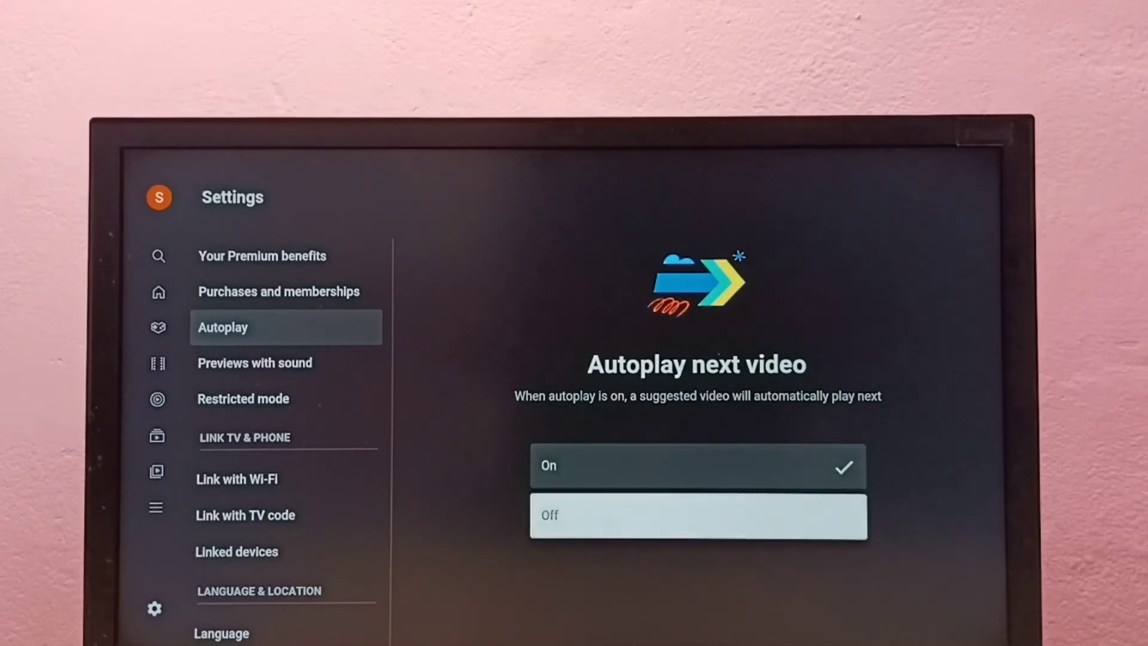
pyautogui.press('Up')
pyautogui.press('Down')
pyautogui.press('Up')
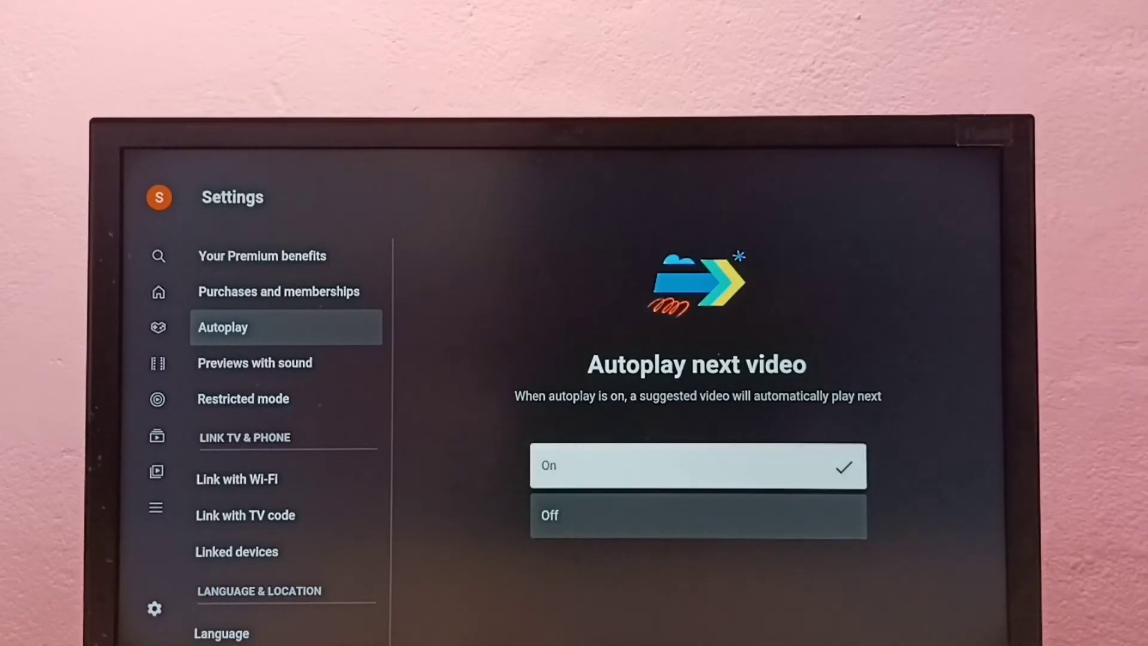
pyautogui.press('Down')
pyautogui.press('Up')
pyautogui.press('Left')
pyautogui.press('Left')
# Exit YouTube to Google TV and focus the Apps tab.
pyautogui.press('Escape')
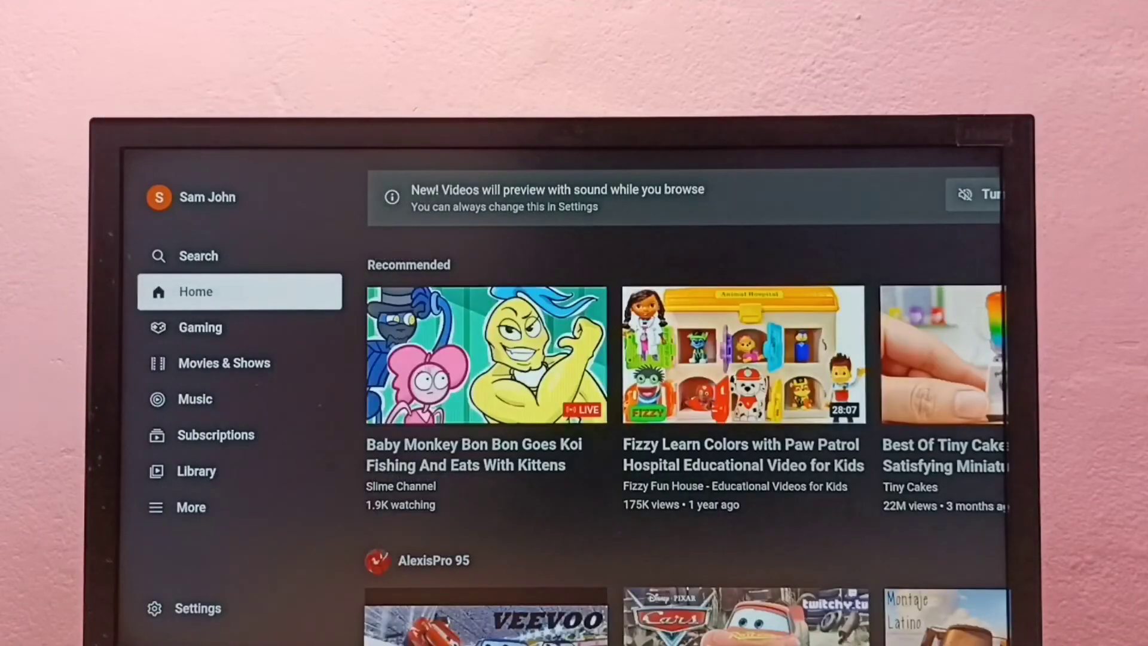
pyautogui.press('Home')
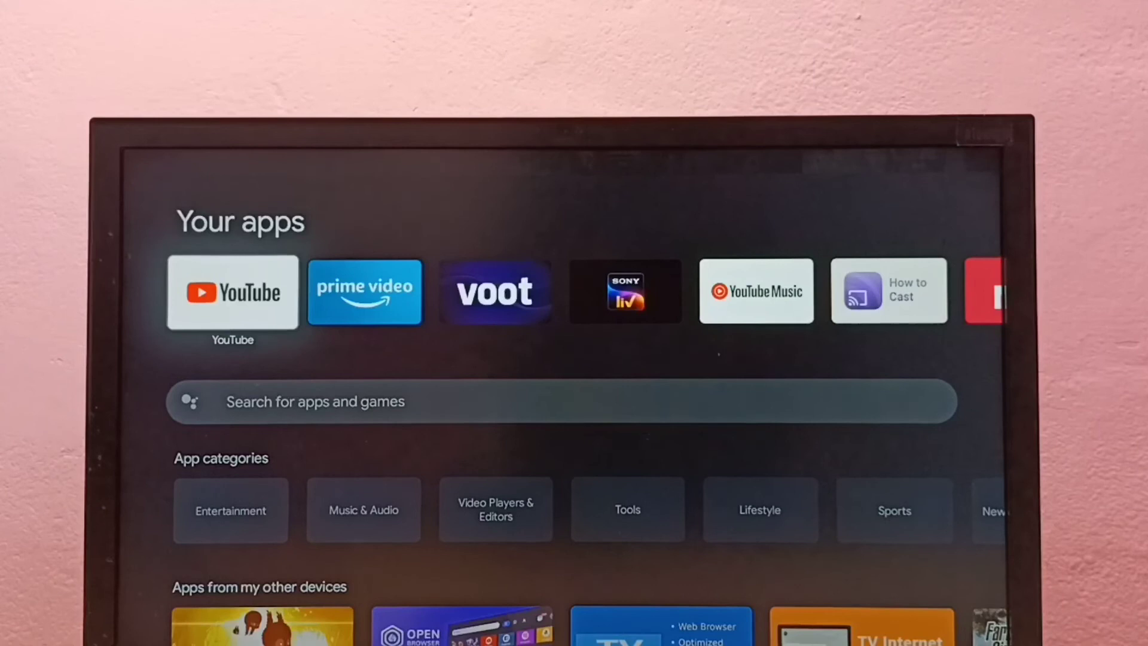
pyautogui.press('Up')
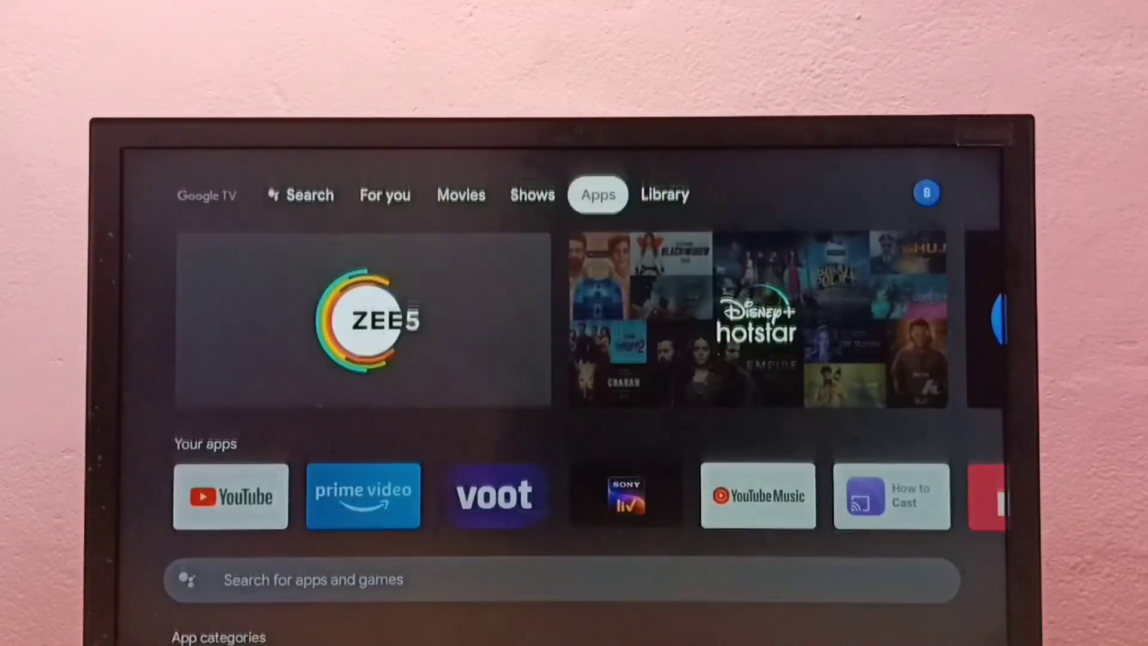